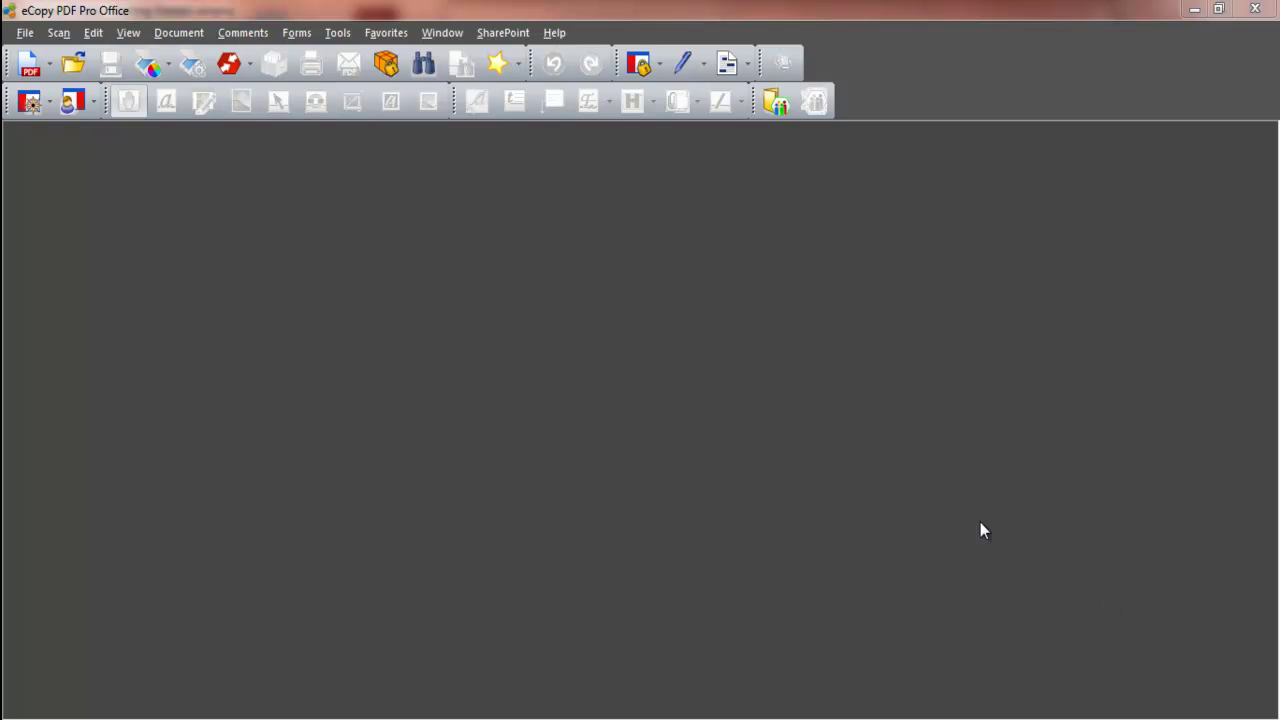
Open '1) Convert to MS Word.pdf' from the Documents to use folder
{"action": "left_click", "coordinate": [24, 32]}
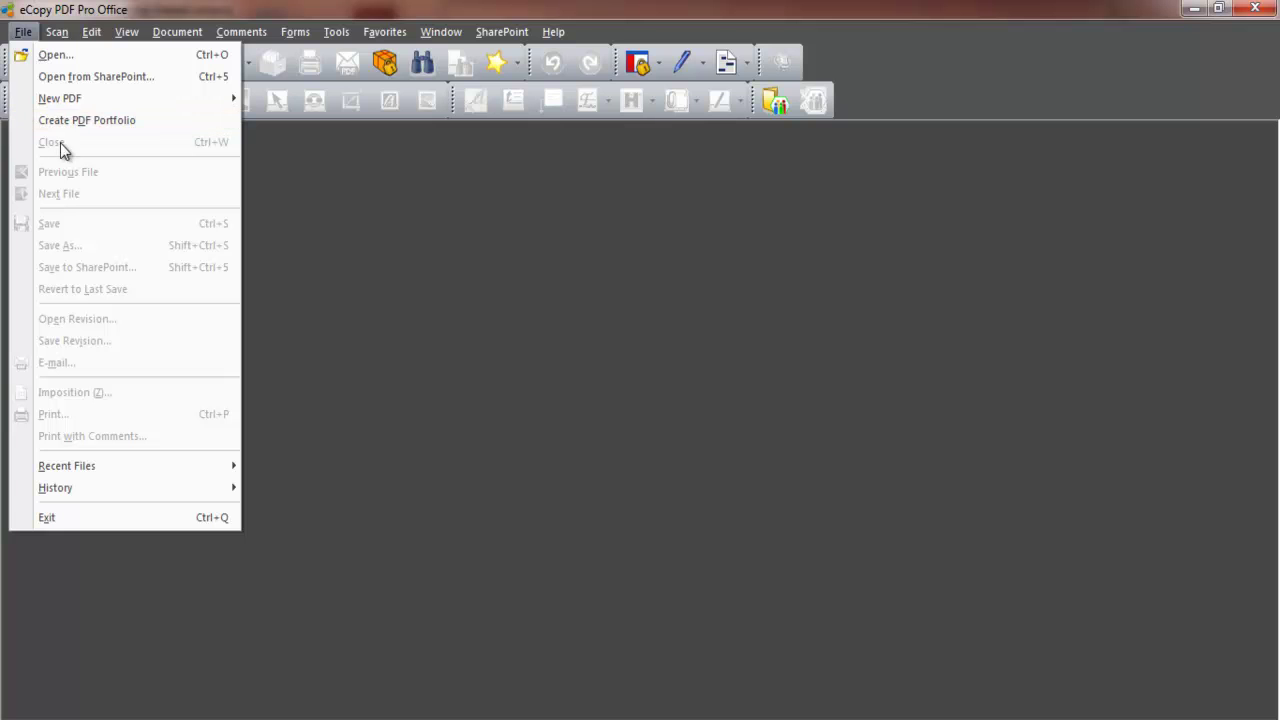
{"action": "left_click", "coordinate": [322, 195]}
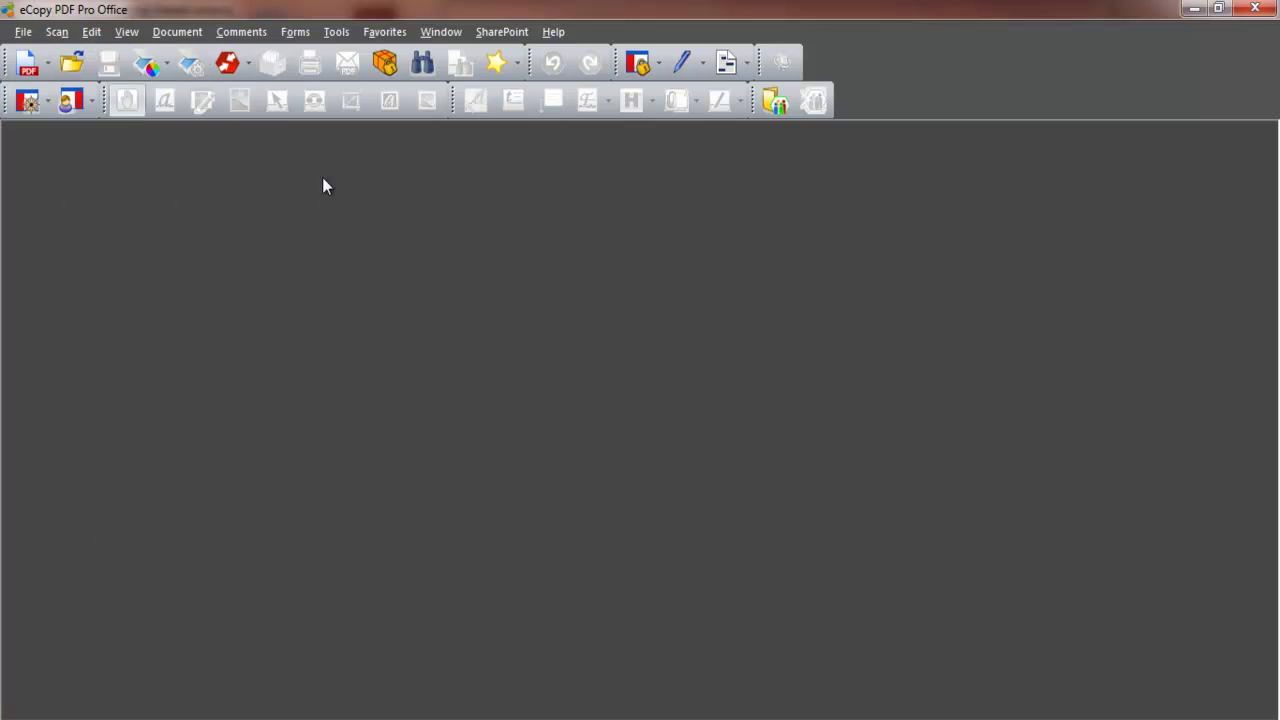
{"action": "left_click", "coordinate": [74, 62]}
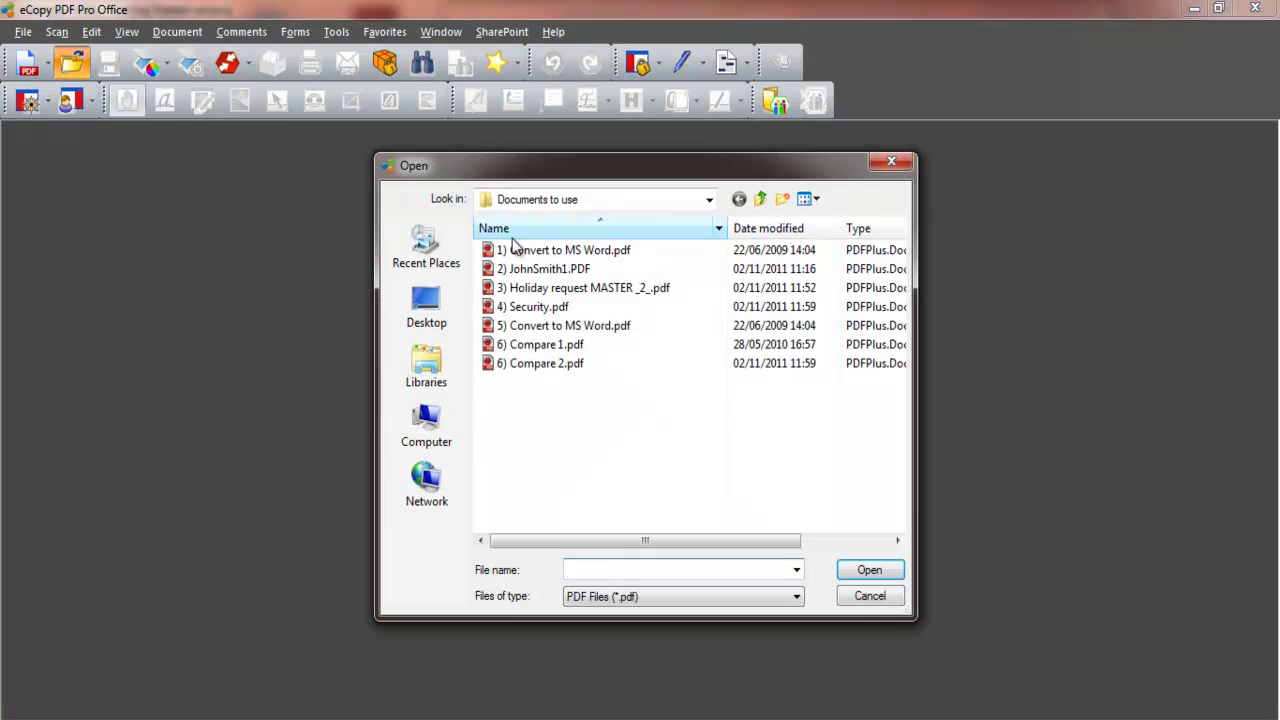
{"action": "left_click", "coordinate": [528, 252]}
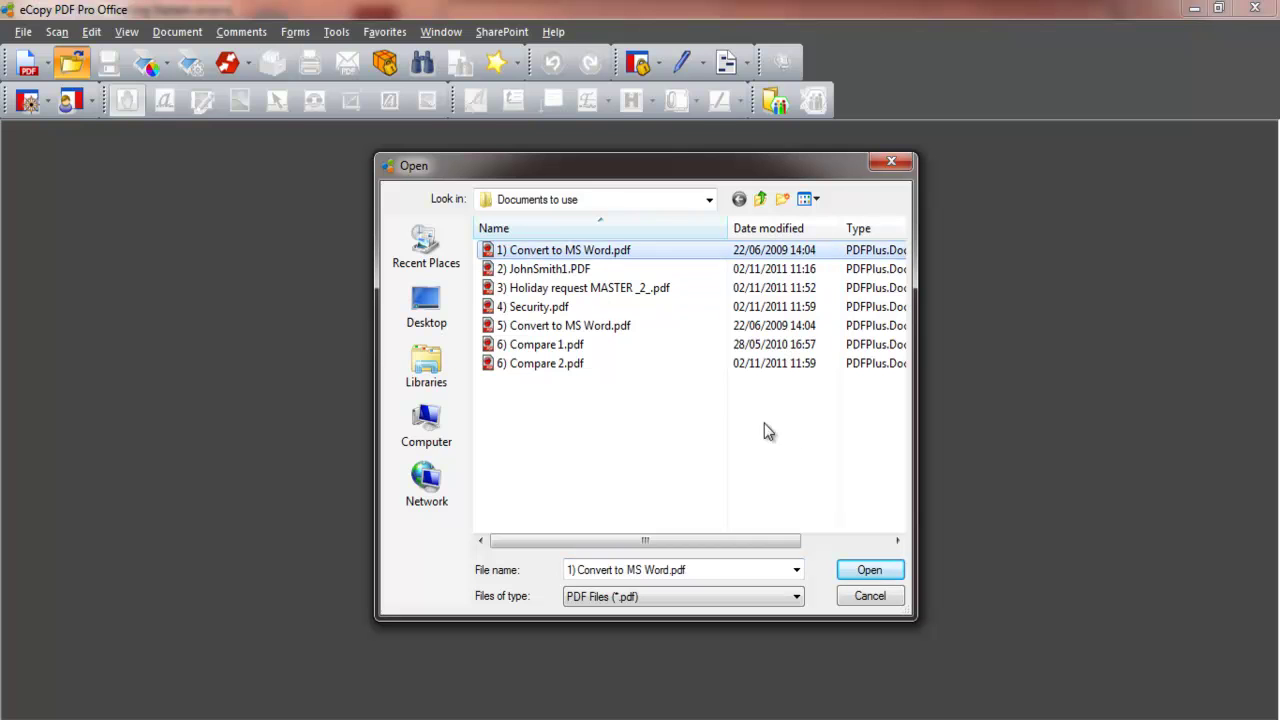
{"action": "left_click", "coordinate": [870, 572]}
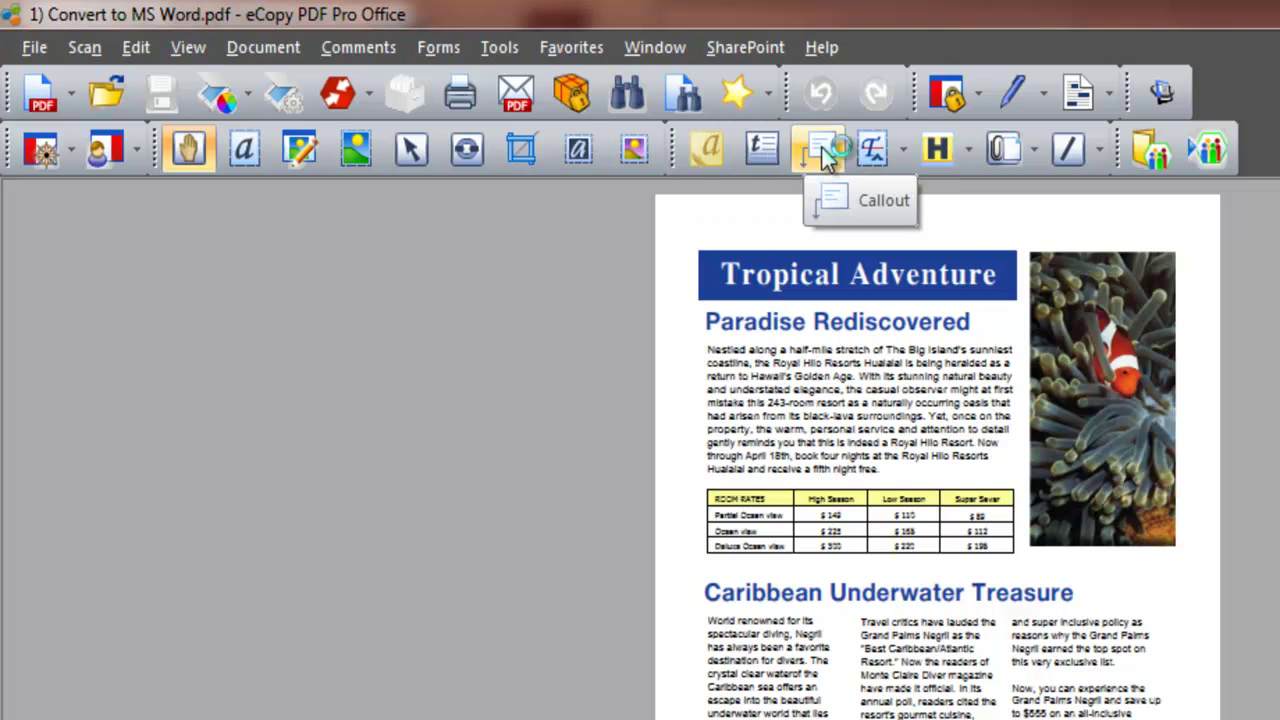
Look through the Highlight options, then choose Watermarks from the Clip Art dropdown
{"action": "left_click", "coordinate": [971, 151]}
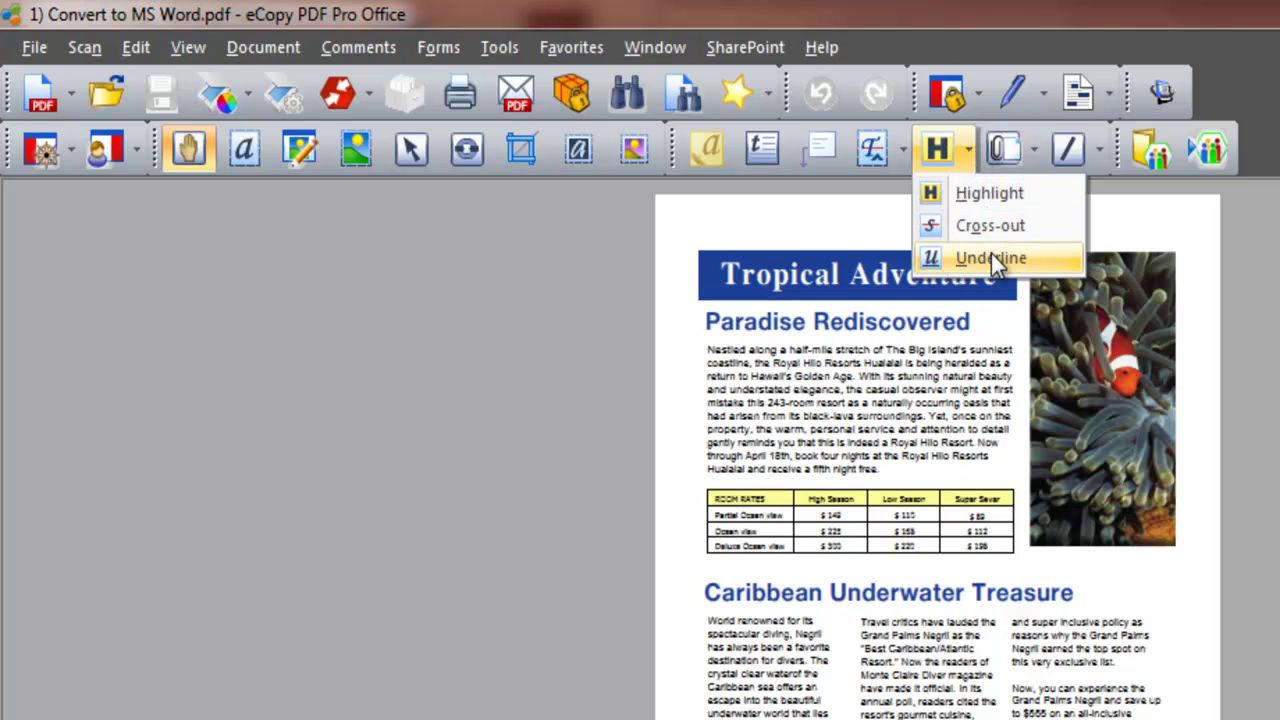
{"action": "key", "text": "Escape"}
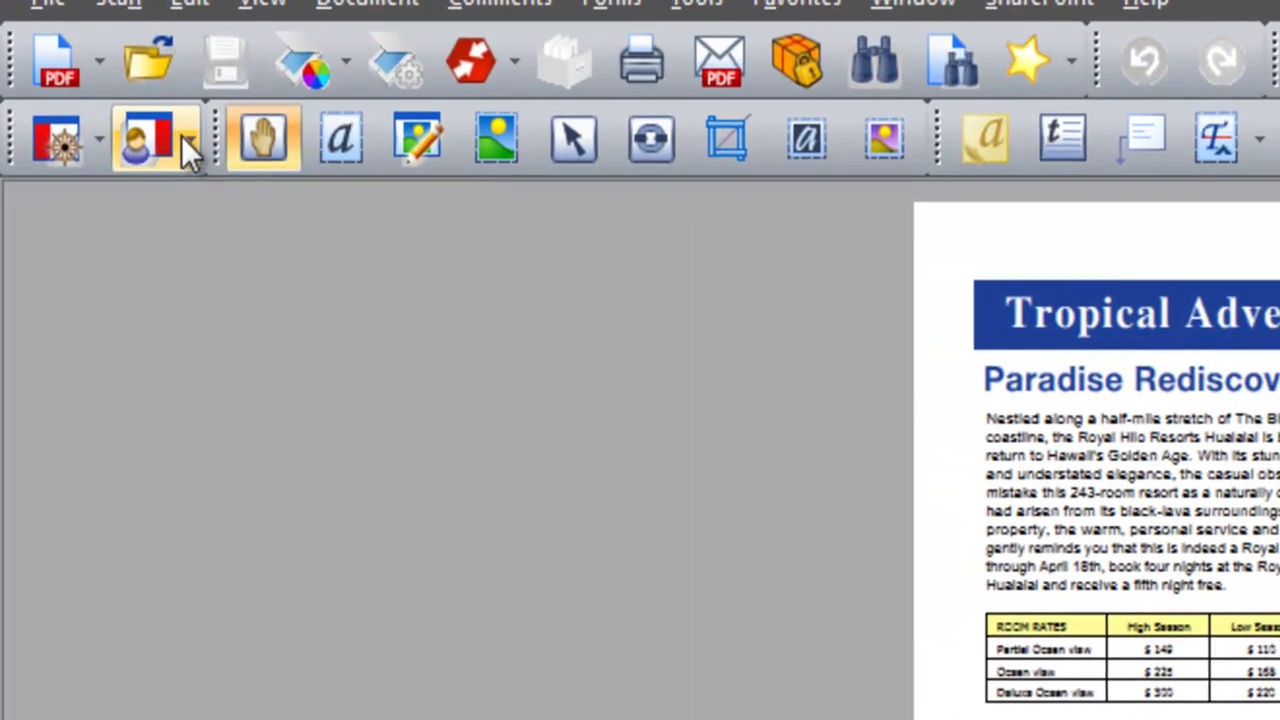
{"action": "left_click", "coordinate": [147, 149]}
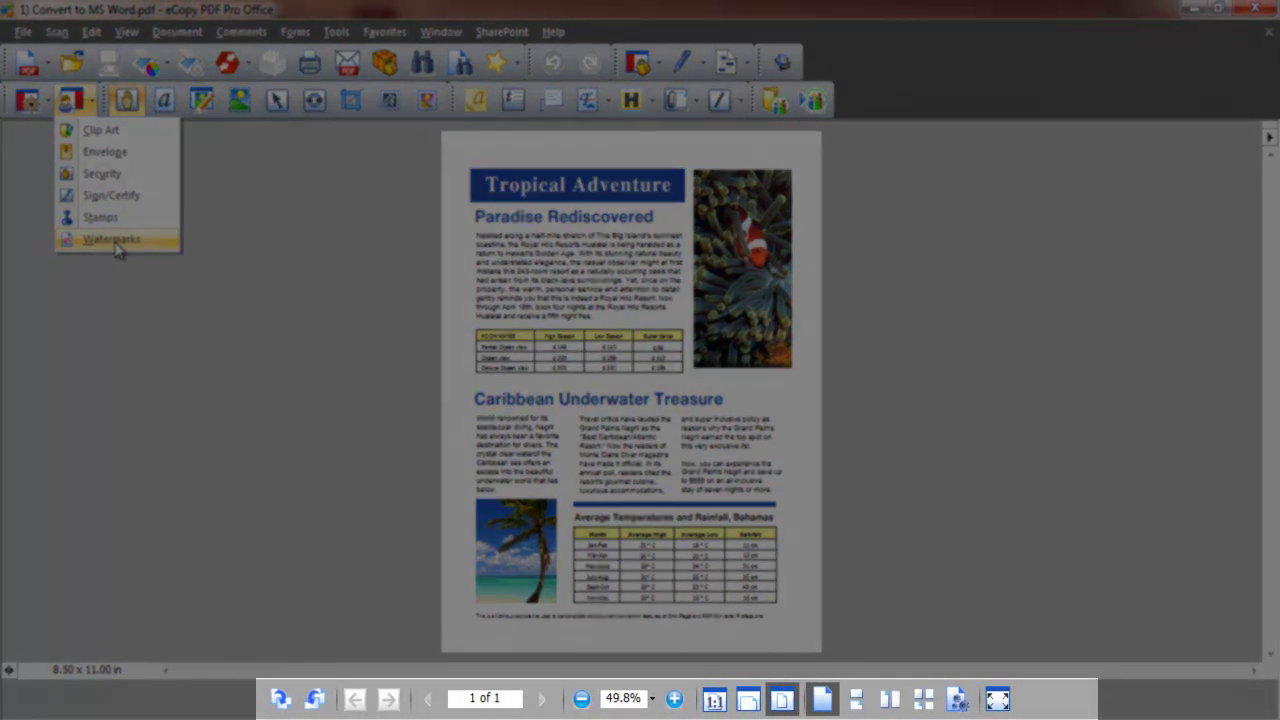
{"action": "left_click", "coordinate": [115, 242]}
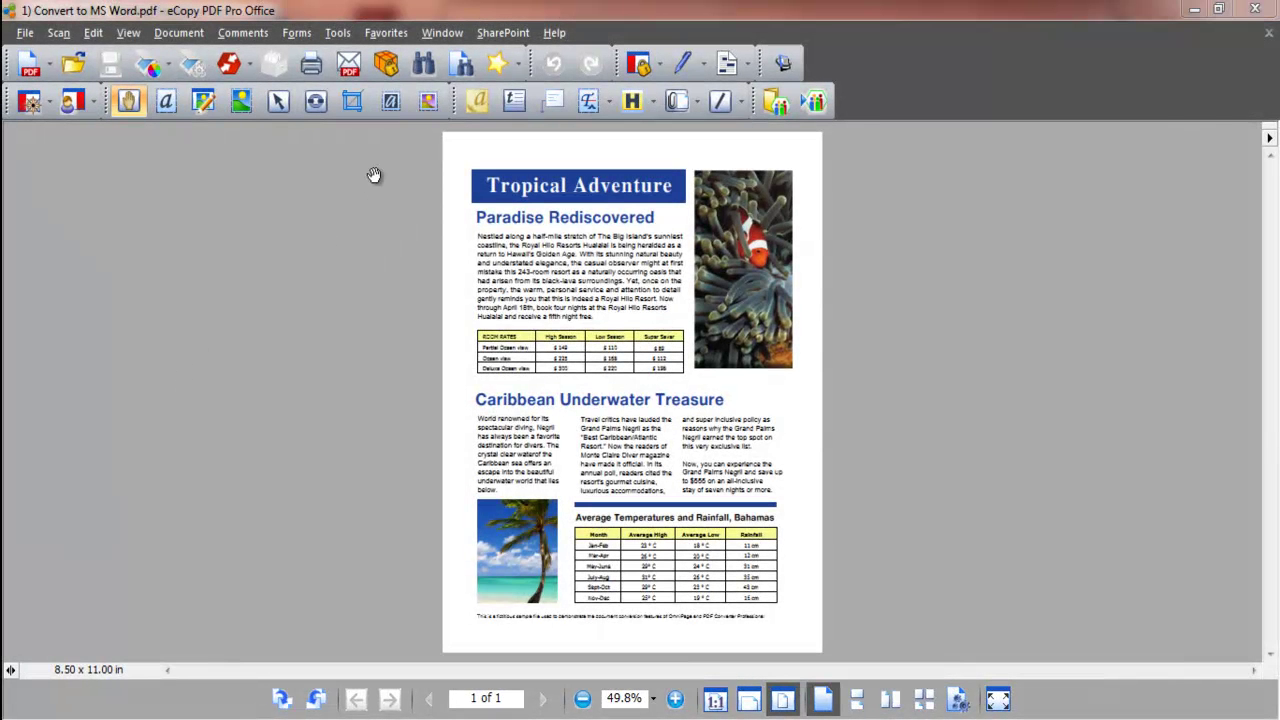
Enlarge the clownfish photo up and right toward the page's top-right corner with the Touchup Object tool
{"action": "left_click", "coordinate": [429, 106]}
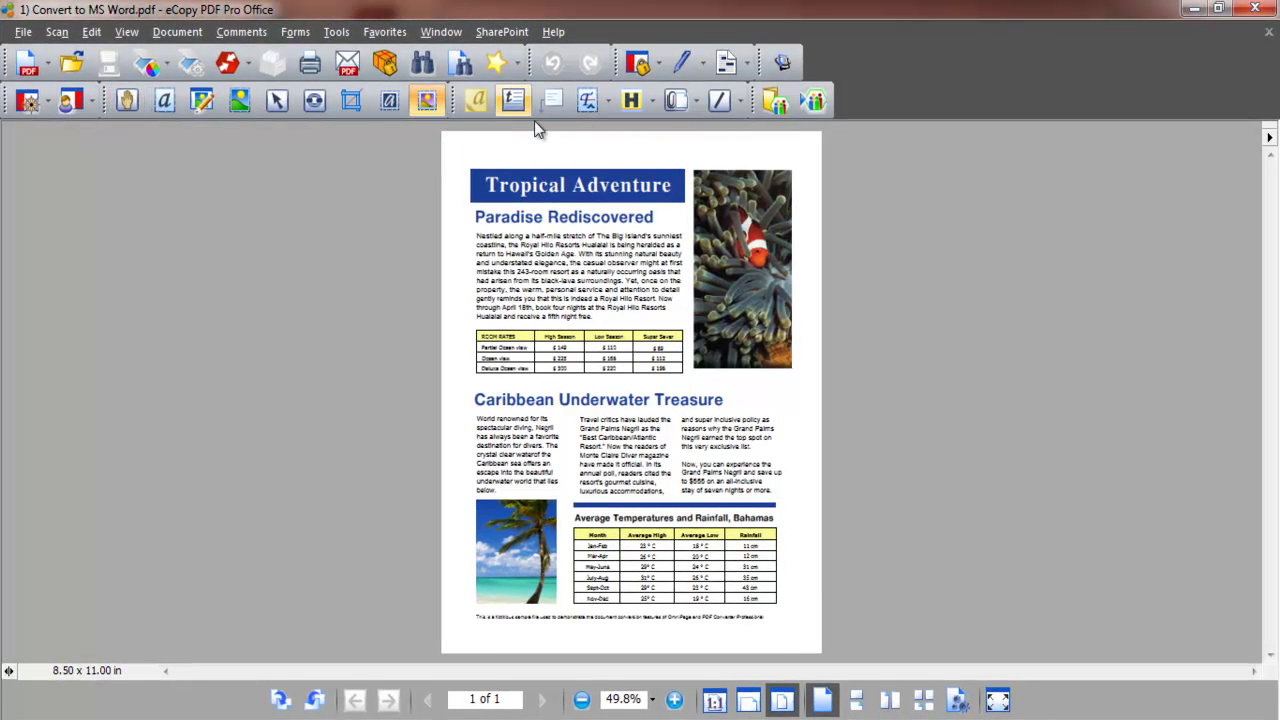
{"action": "left_click", "coordinate": [750, 210]}
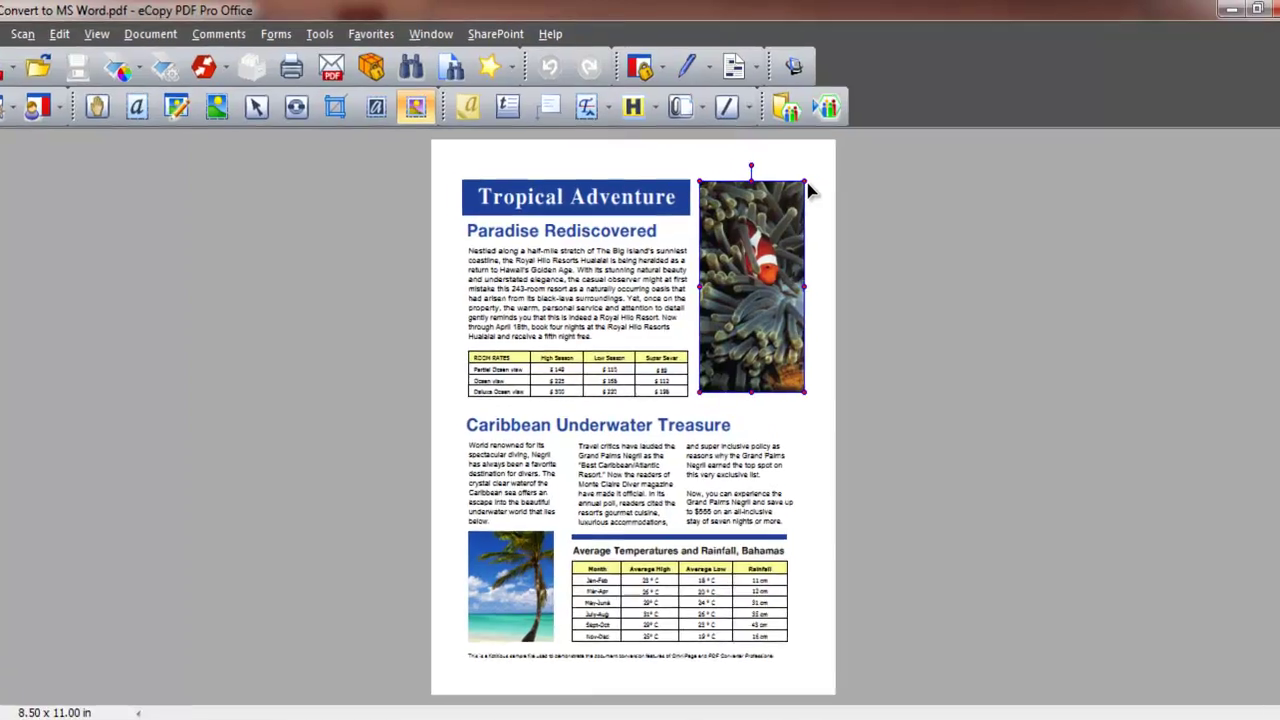
{"action": "left_click_drag", "start_coordinate": [810, 190], "coordinate": [819, 169]}
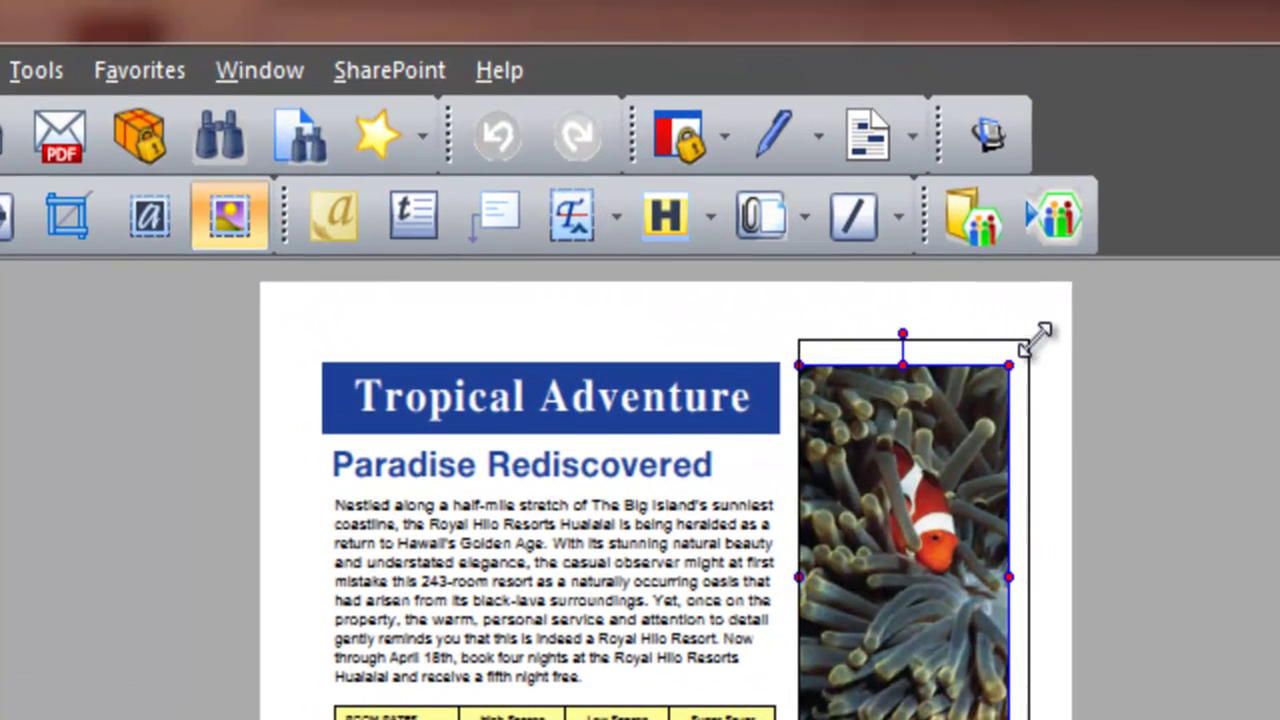
{"action": "left_click_drag", "start_coordinate": [1034, 339], "coordinate": [1080, 285]}
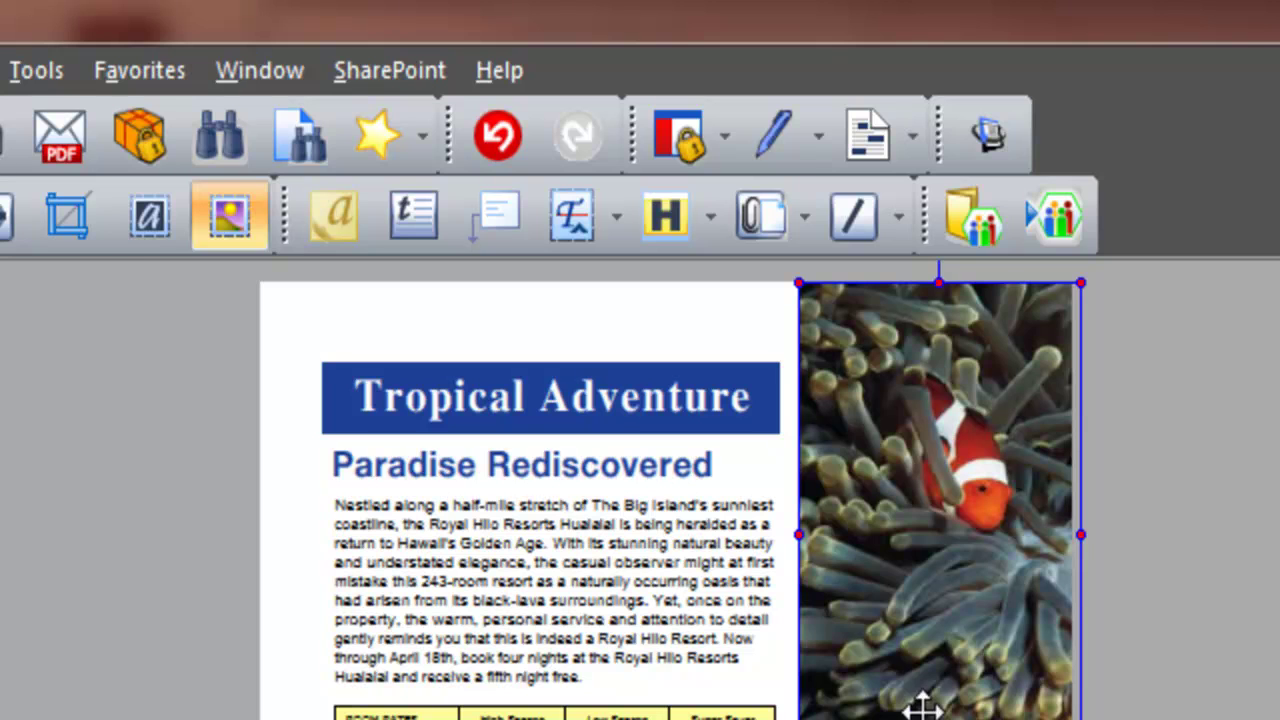
Replace the opening paragraph of the Caribbean text column with 'new text' on its own line
{"action": "left_click", "coordinate": [129, 216]}
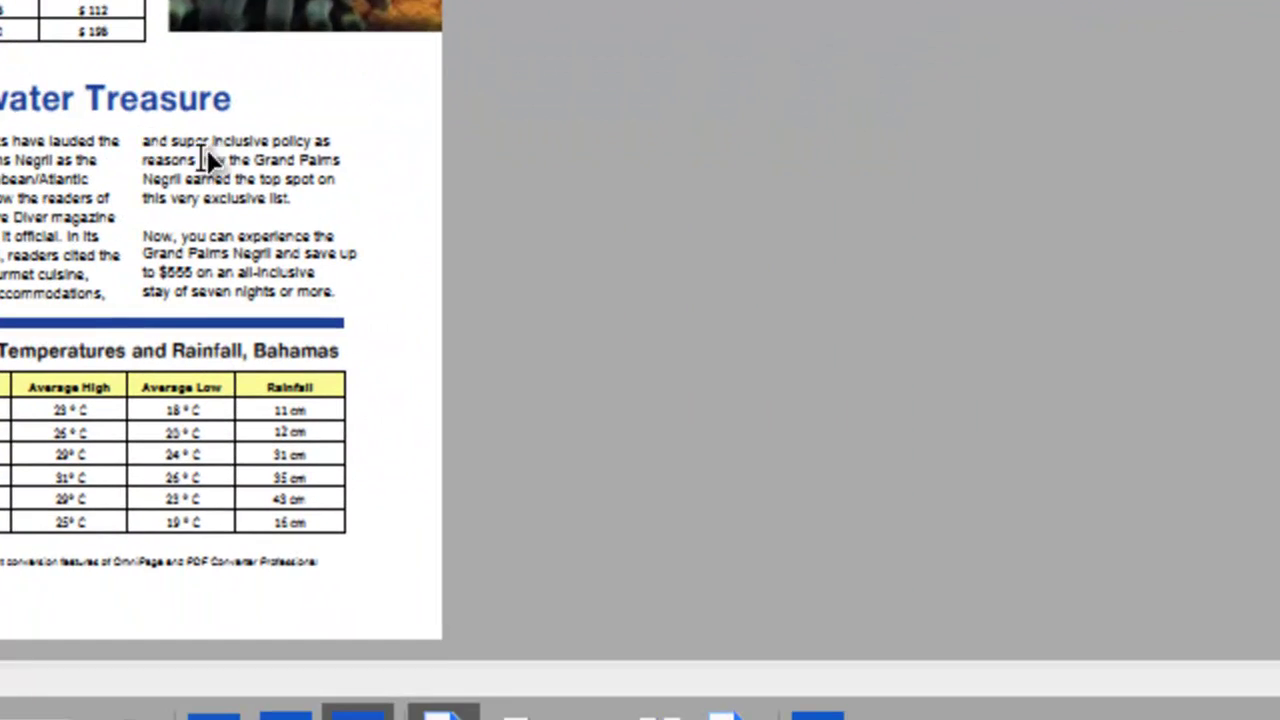
{"action": "left_click", "coordinate": [213, 166]}
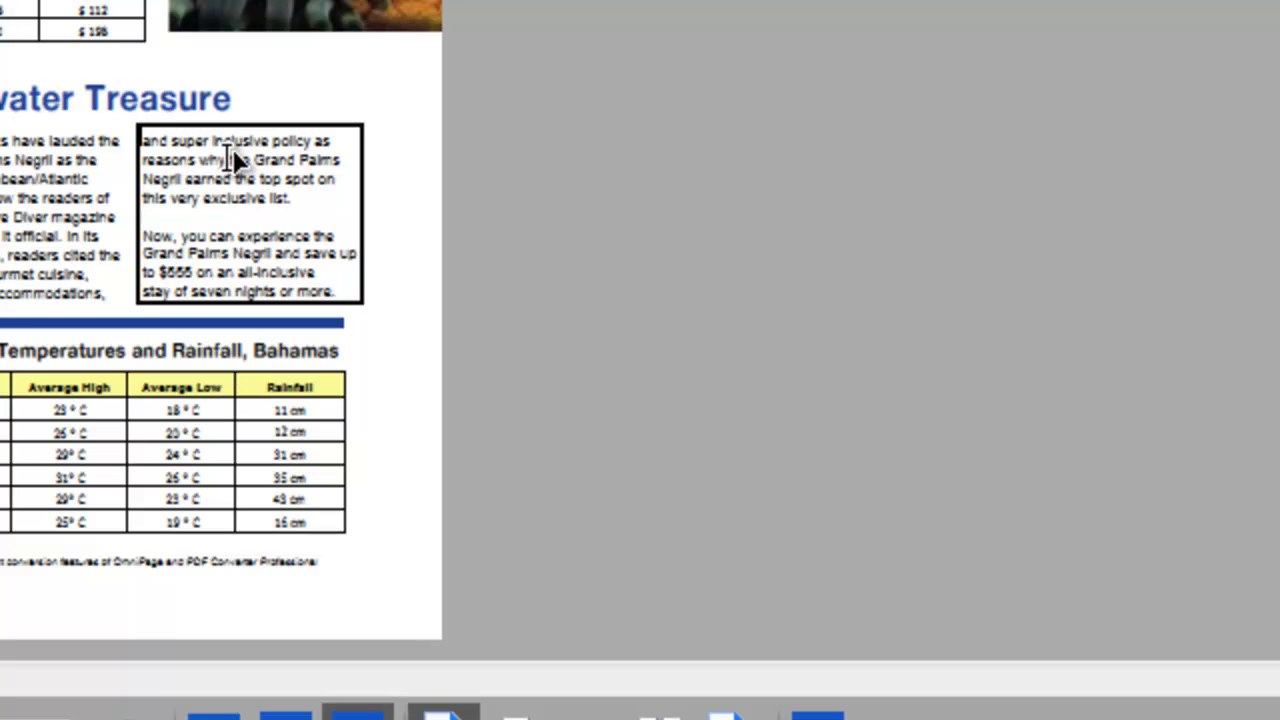
{"action": "left_click_drag", "start_coordinate": [298, 197], "coordinate": [130, 134]}
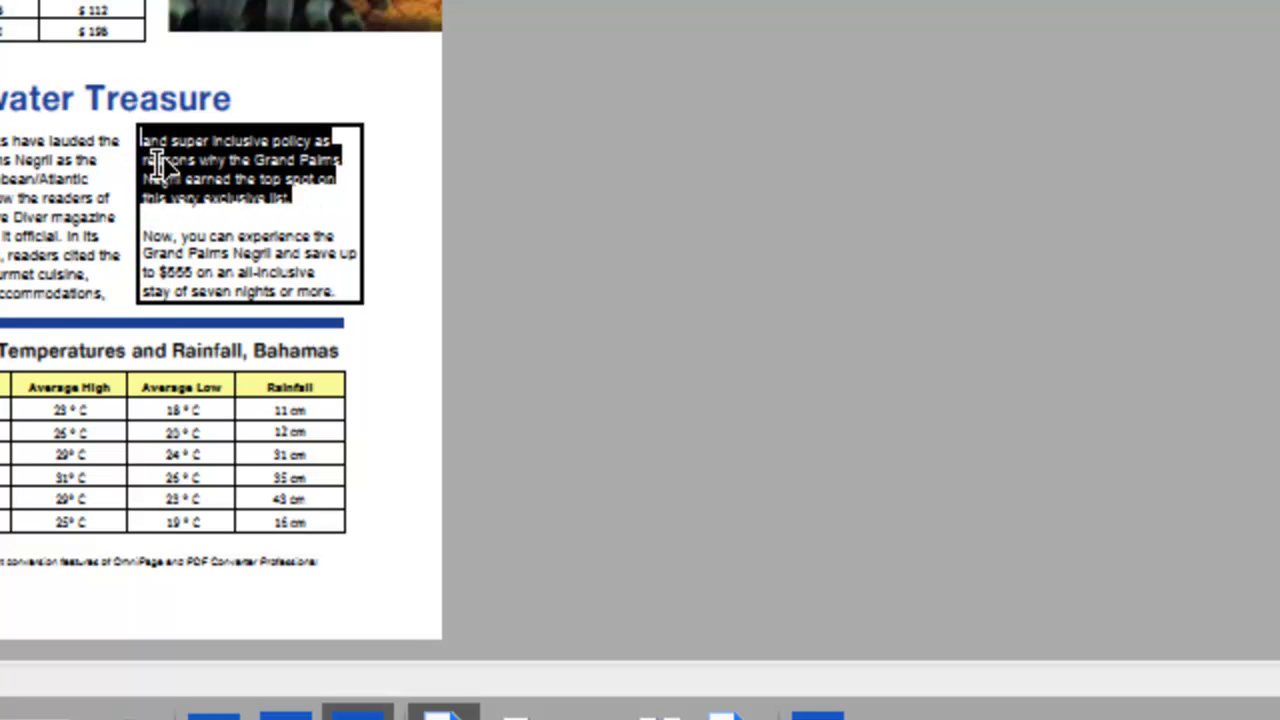
{"action": "key", "text": "Delete"}
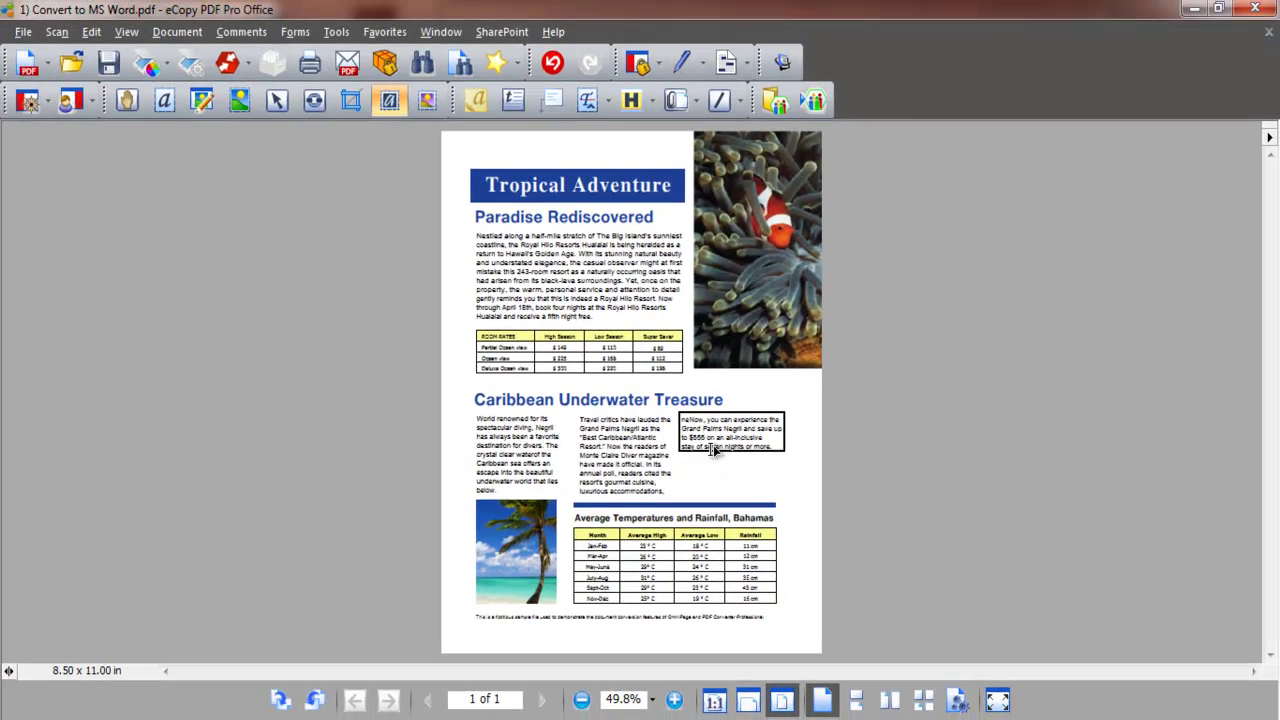
{"action": "type", "text": "ne"}
{"action": "type", "text": "w text"}
{"action": "key", "text": "Return"}
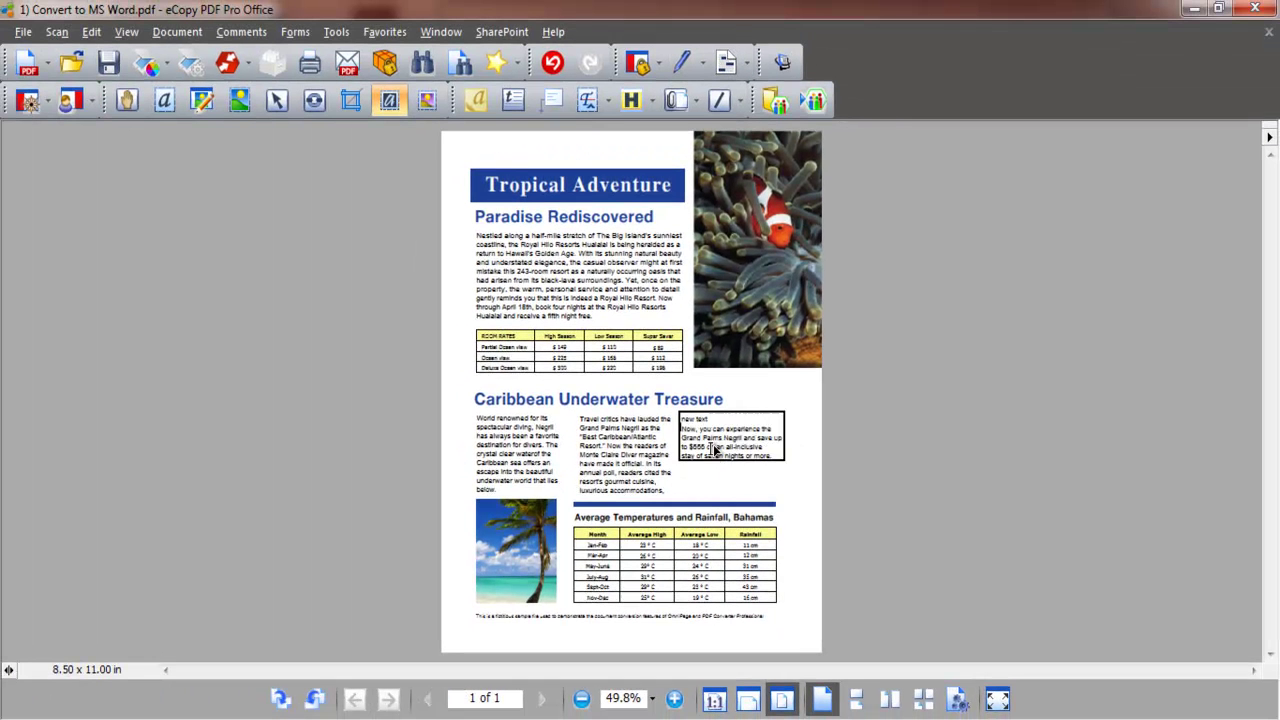
Zoom to 75% and add a sticky note reading 'new text here' on the Caribbean column
{"action": "left_click", "coordinate": [675, 699]}
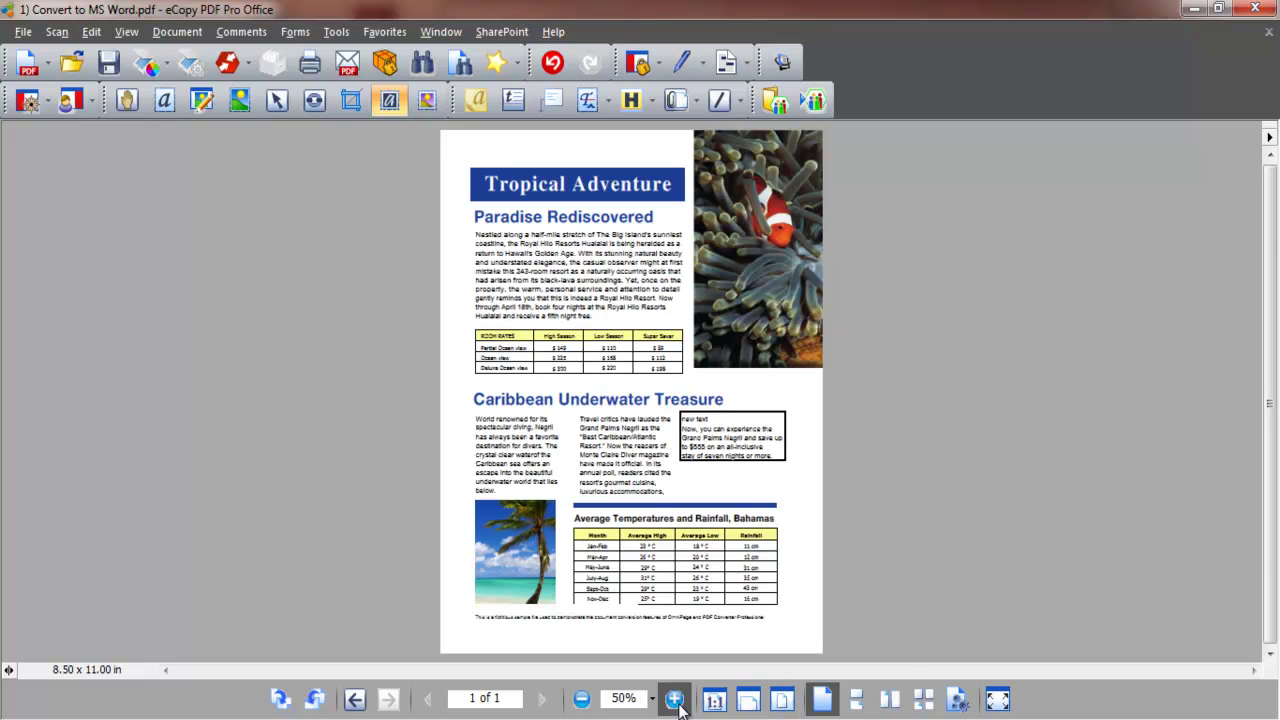
{"action": "left_click", "coordinate": [676, 699]}
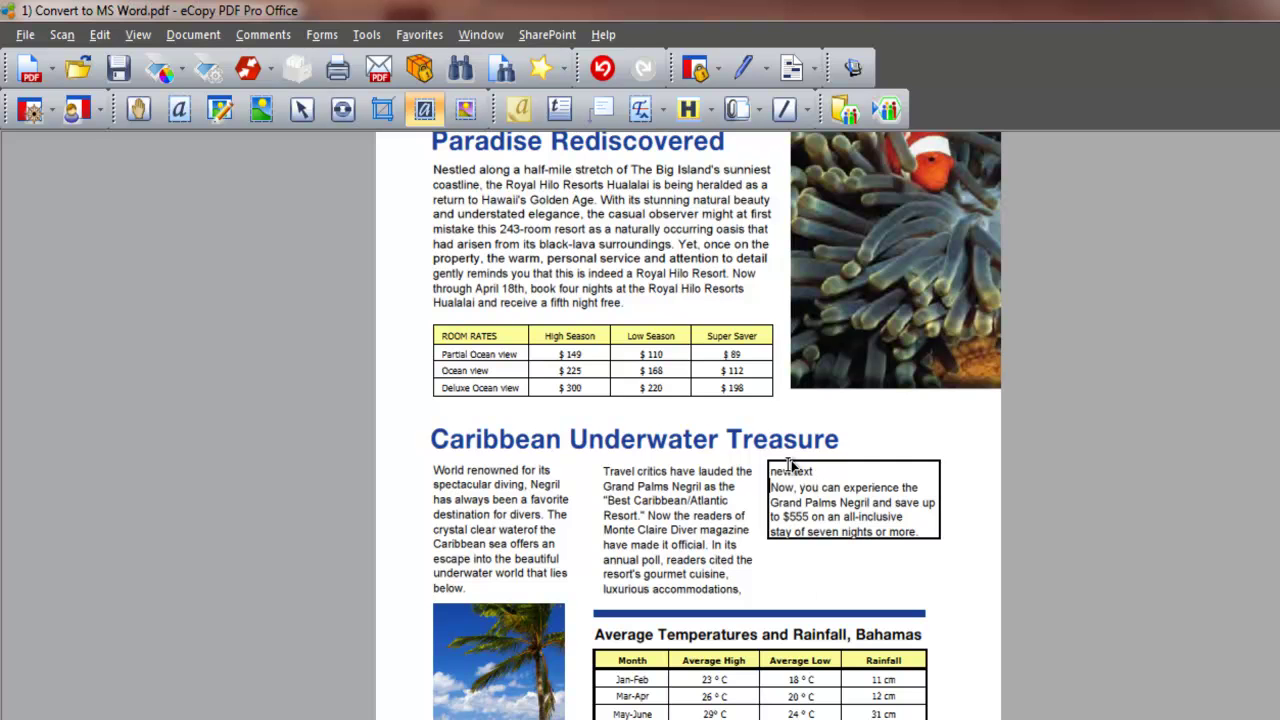
{"action": "left_click", "coordinate": [520, 110]}
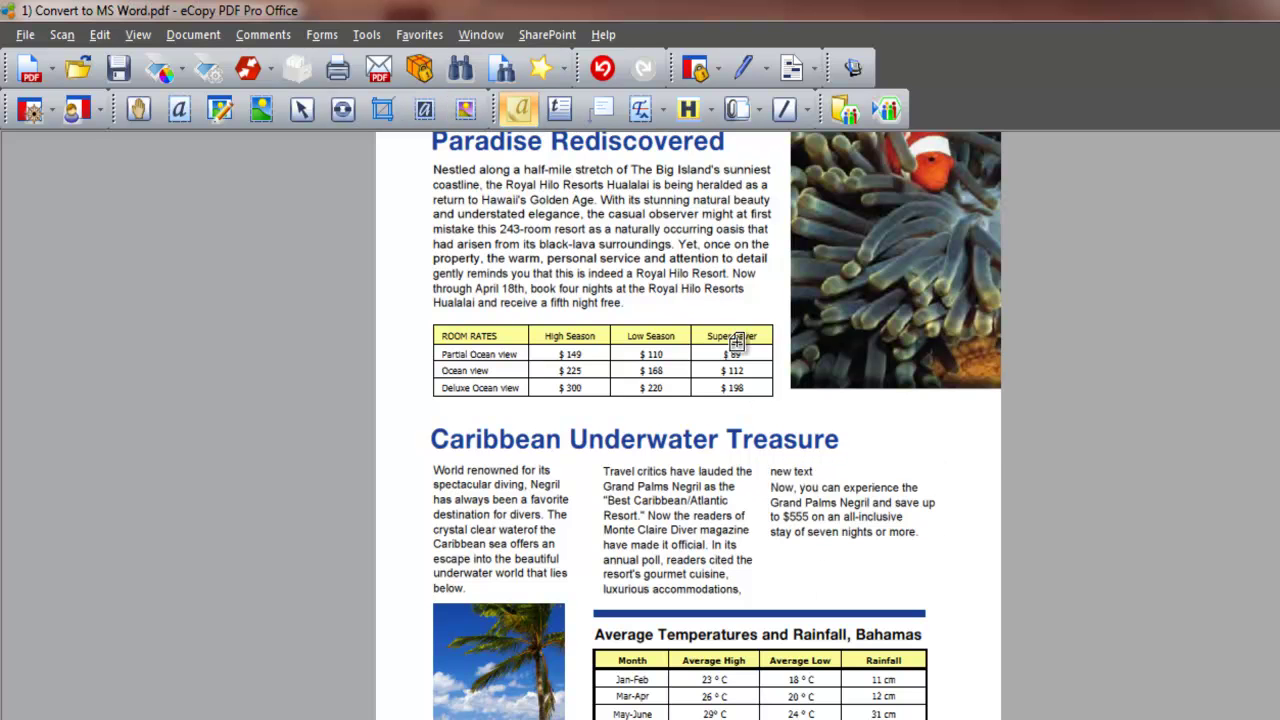
{"action": "left_click", "coordinate": [893, 490]}
{"action": "type", "text": "new "}
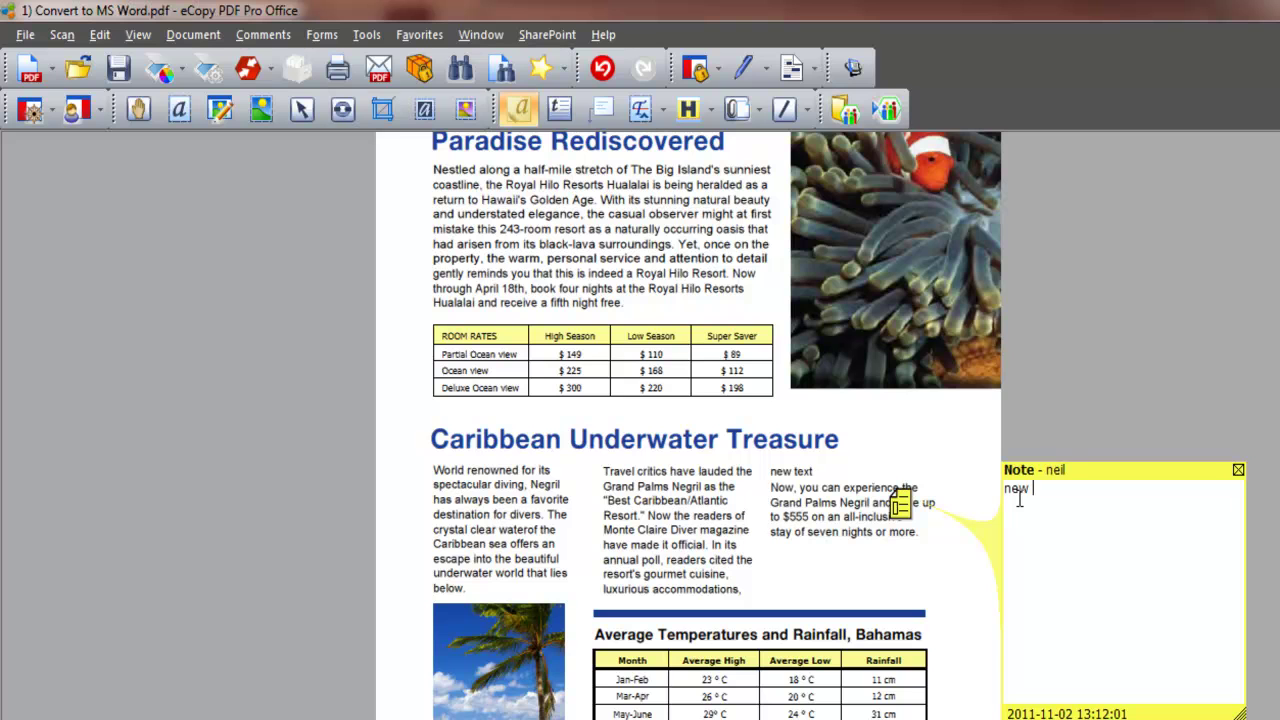
{"action": "type", "text": "text here"}
{"action": "left_click", "coordinate": [99, 118]}
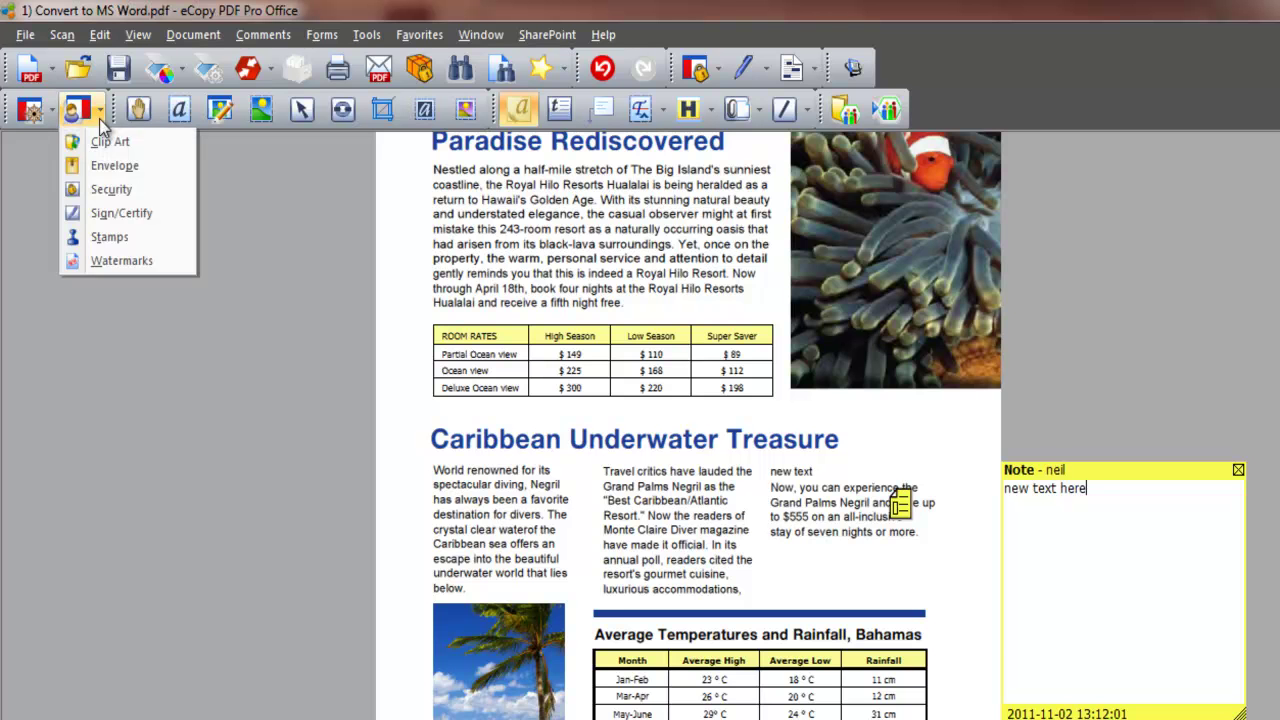
Open the Stamps panel and browse its Dynamic, Legal and Standard stamps
{"action": "left_click", "coordinate": [114, 237]}
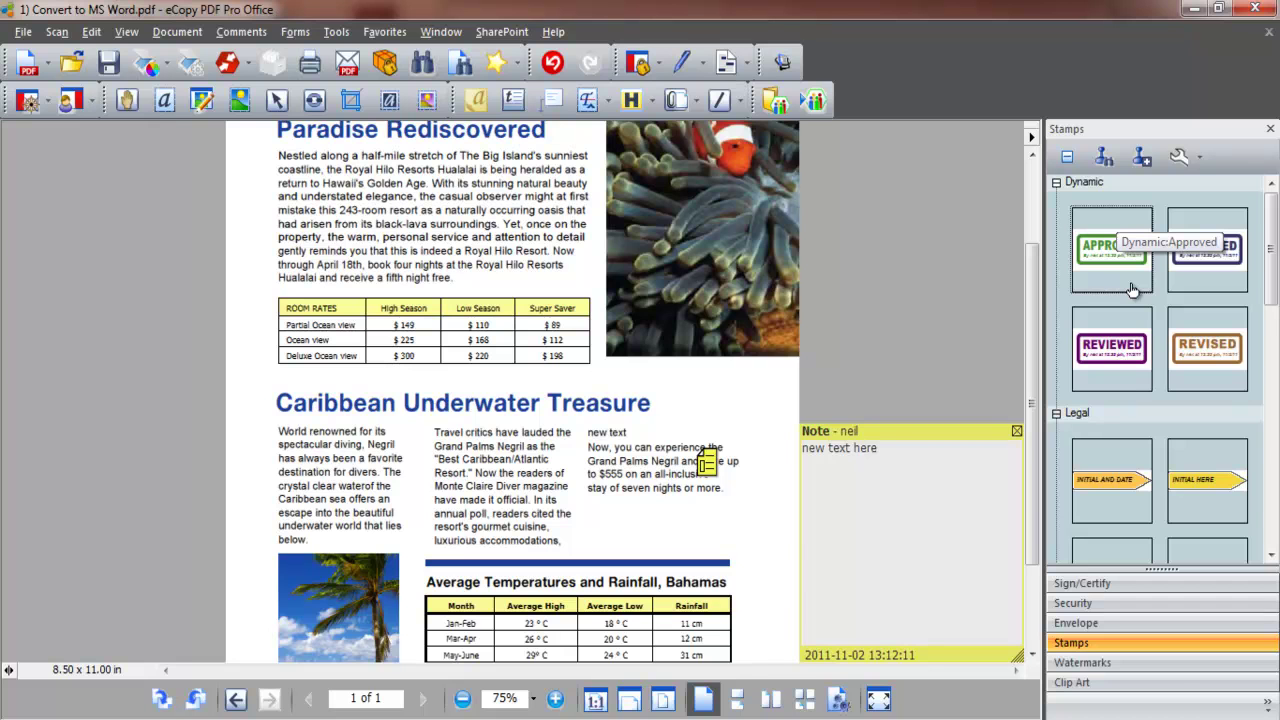
{"action": "left_click", "coordinate": [1131, 289]}
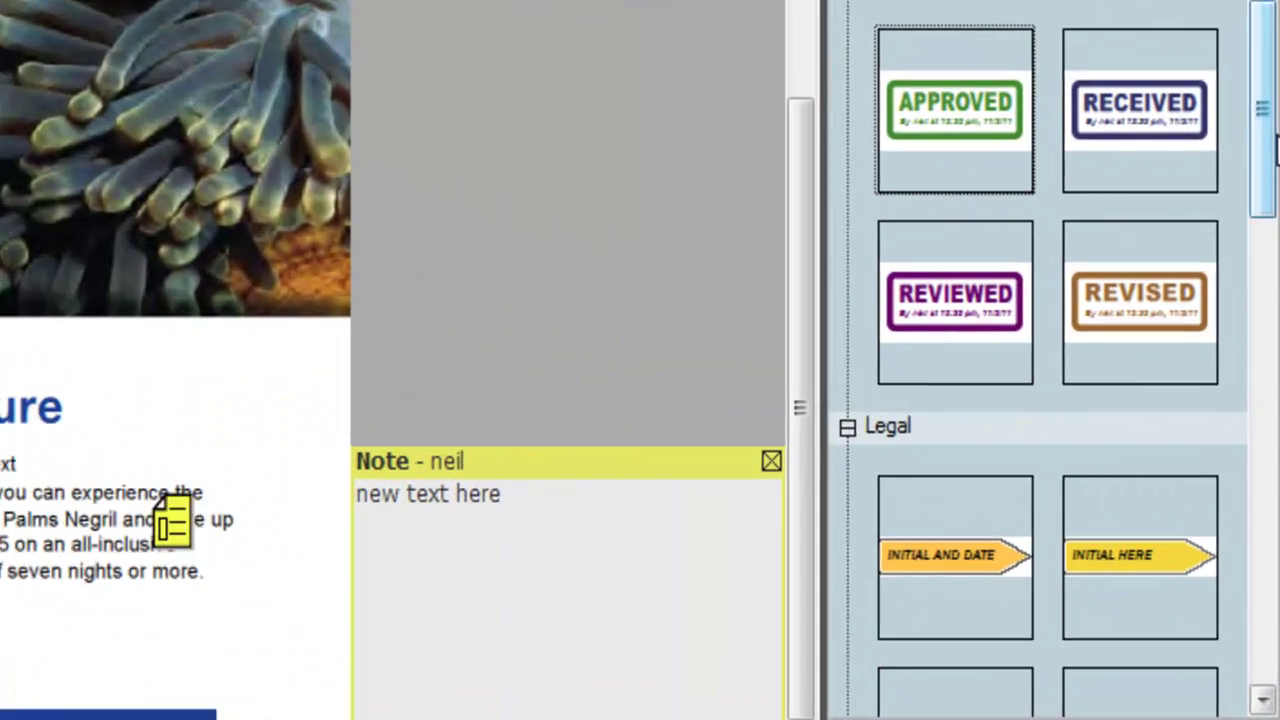
{"action": "scroll", "coordinate": [1100, 250], "scroll_direction": "down", "scroll_amount": 1}
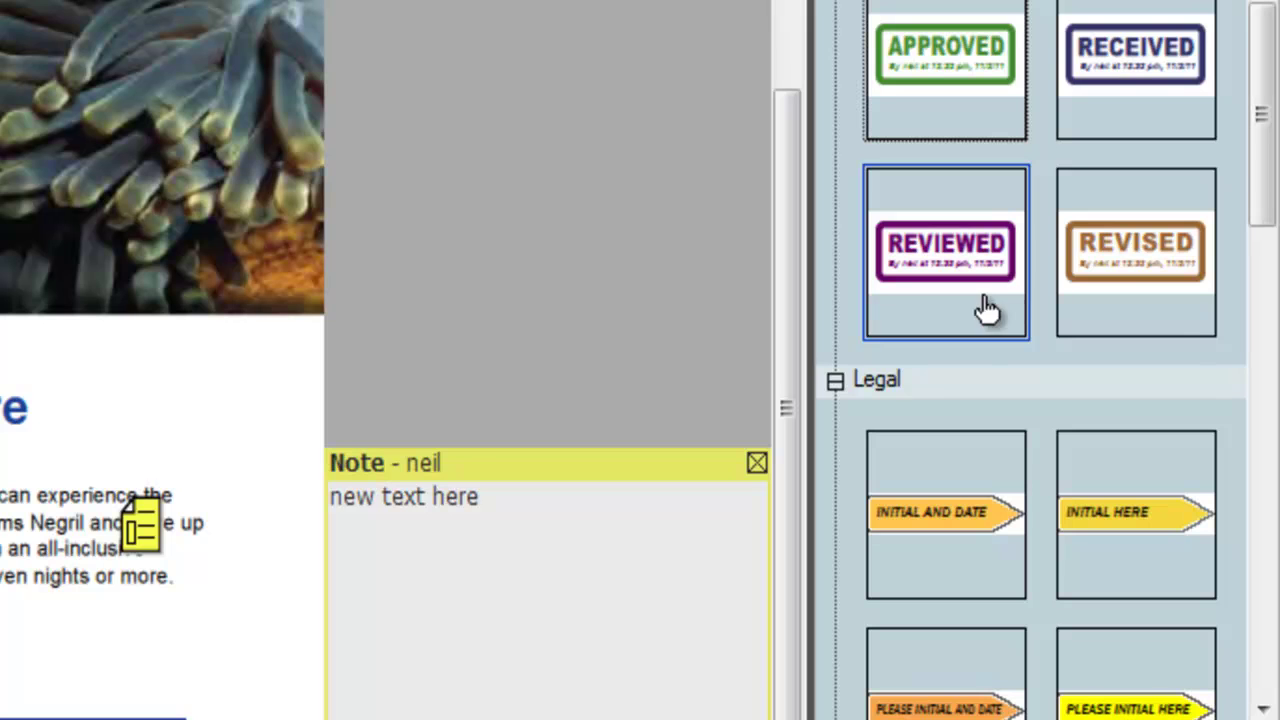
{"action": "scroll", "coordinate": [1262, 200], "scroll_direction": "down", "scroll_amount": 5}
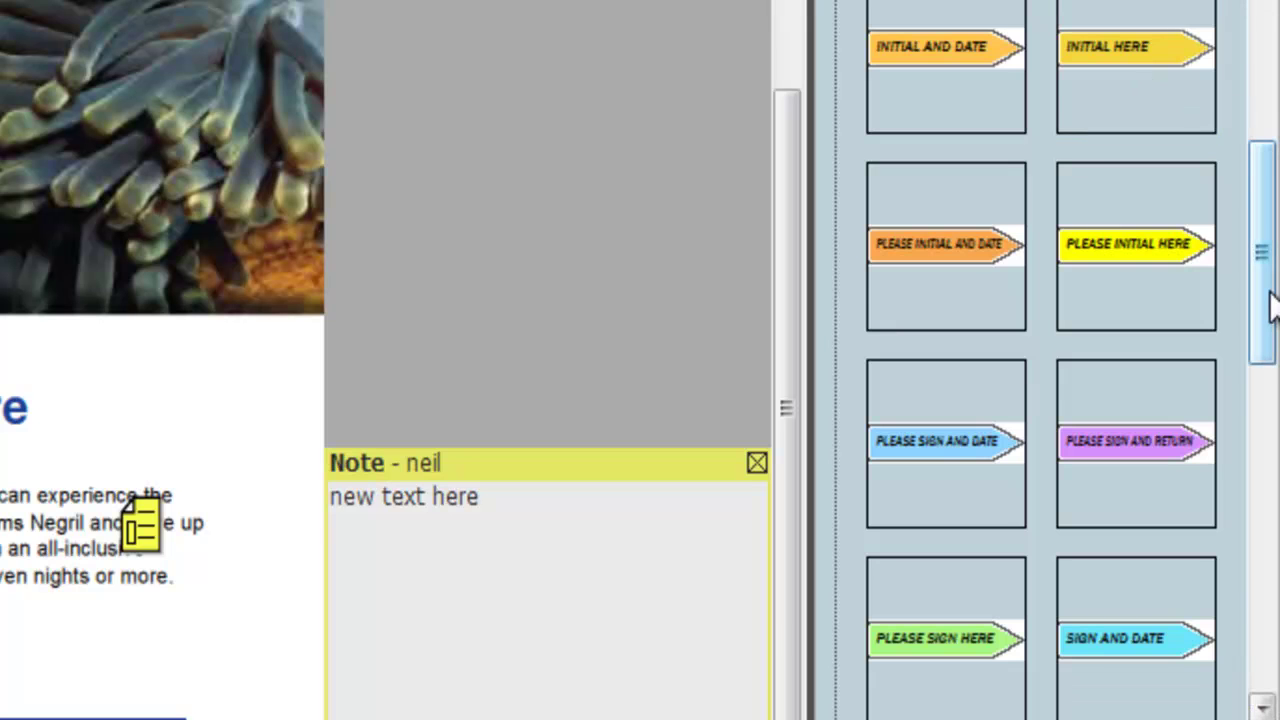
{"action": "left_click_drag", "start_coordinate": [1274, 305], "coordinate": [1276, 600]}
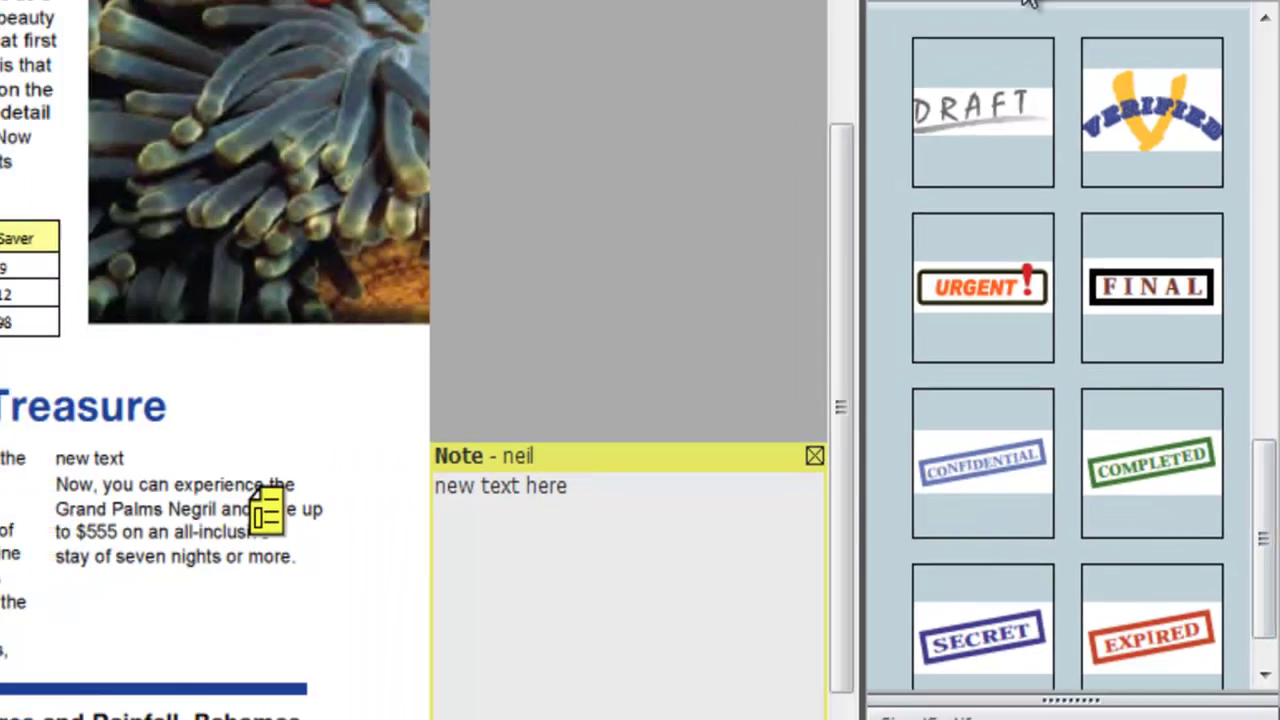
{"action": "left_click", "coordinate": [1141, 160]}
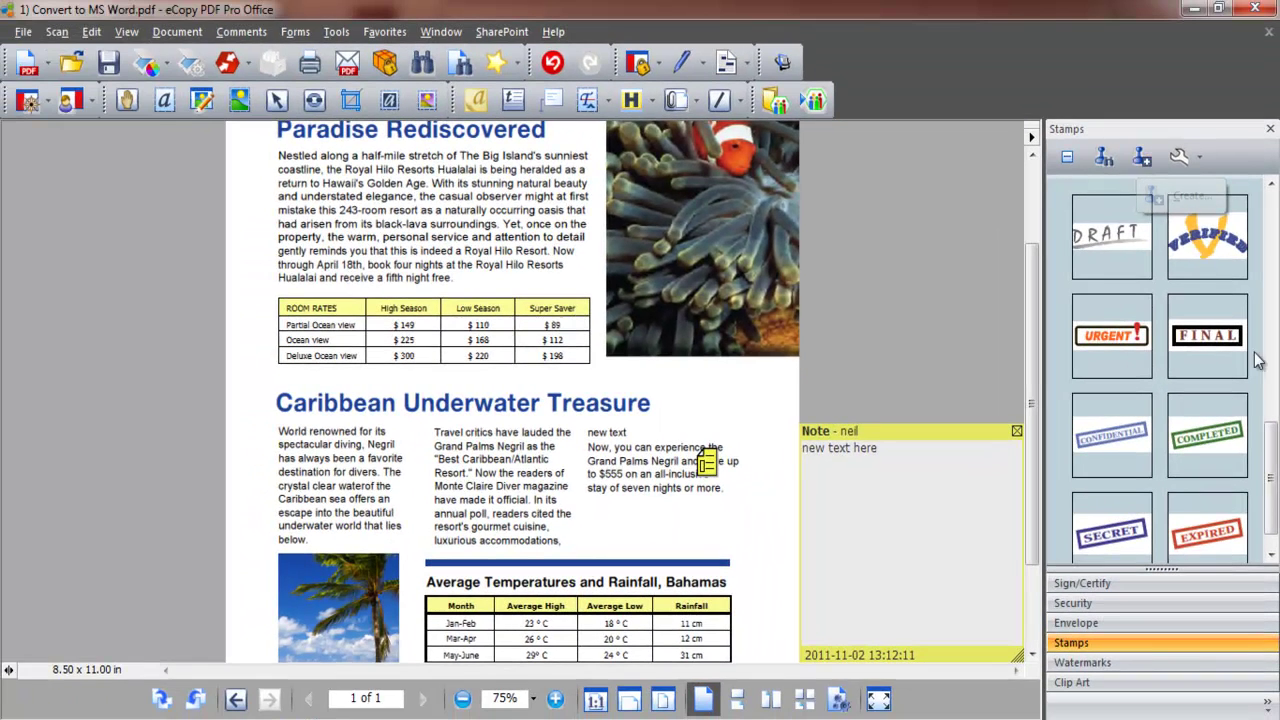
{"action": "left_click_drag", "start_coordinate": [1271, 450], "coordinate": [1252, 205]}
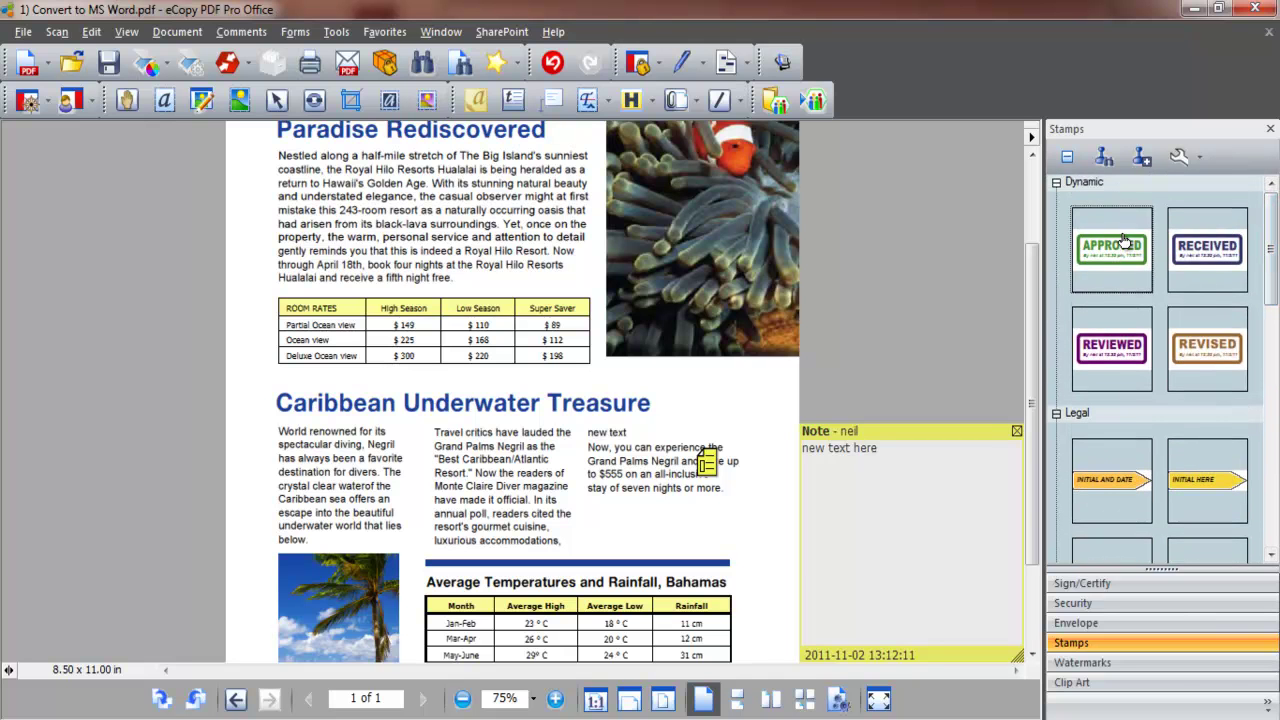
Insert the APPROVED stamp beside the 'Caribbean Underwater Treasure' heading and close the Stamps panel
{"action": "right_click", "coordinate": [1120, 236]}
{"action": "left_click", "coordinate": [1163, 248]}
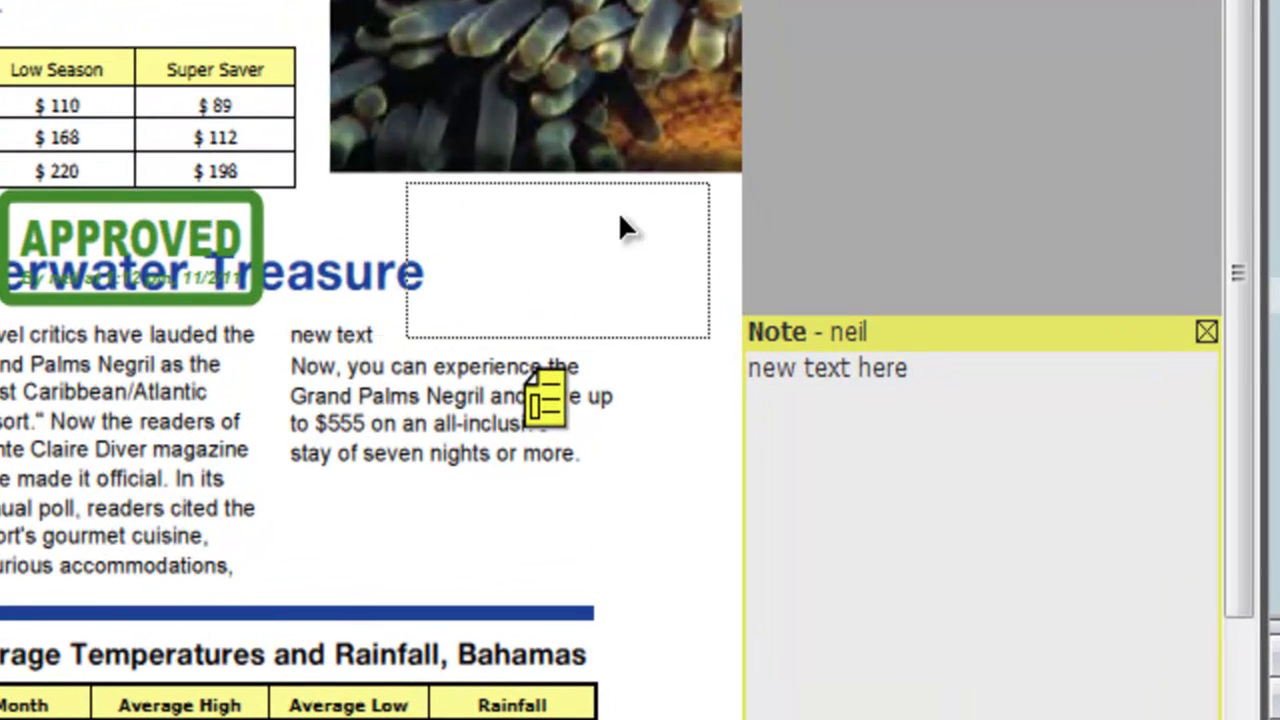
{"action": "left_click_drag", "start_coordinate": [212, 210], "coordinate": [620, 215]}
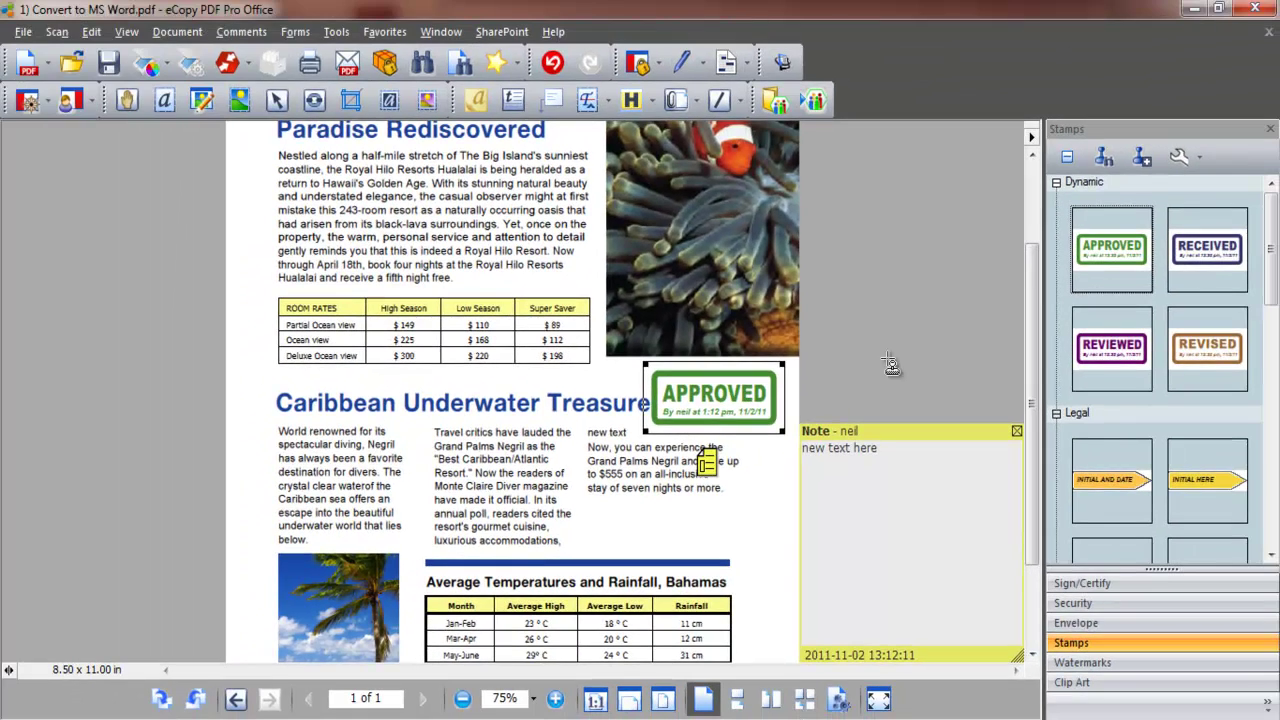
{"action": "left_click", "coordinate": [1269, 129]}
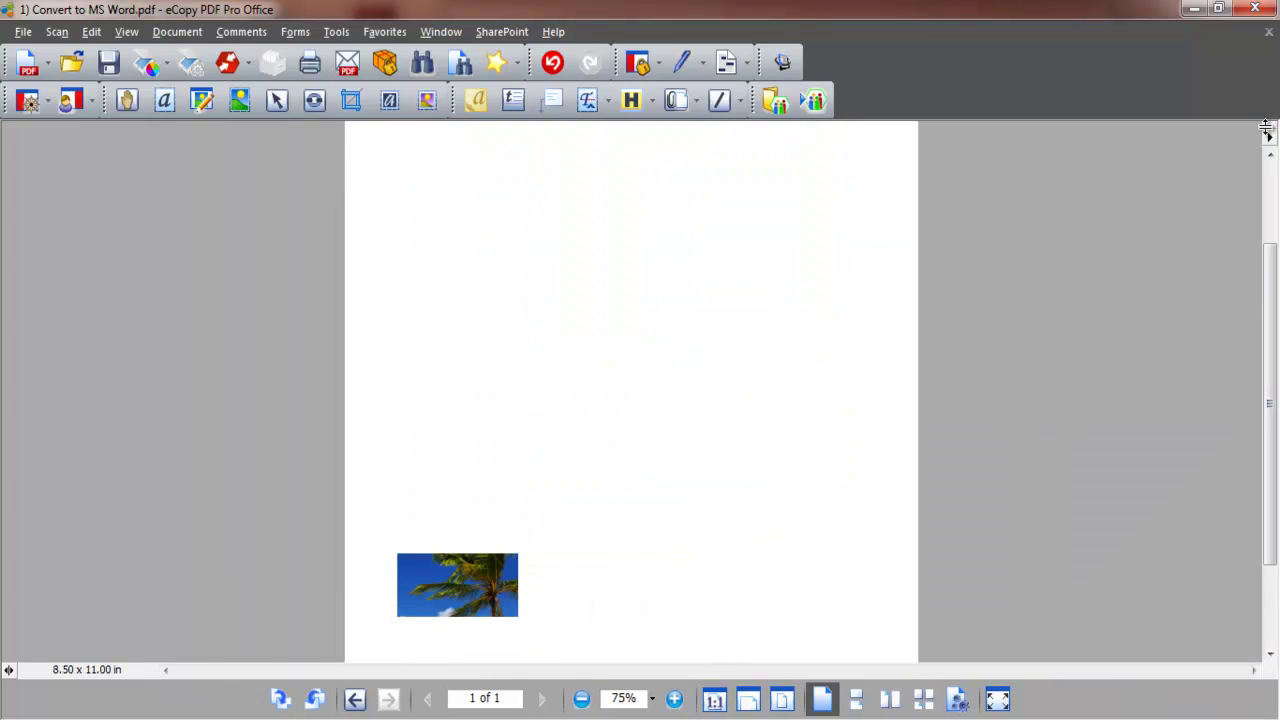